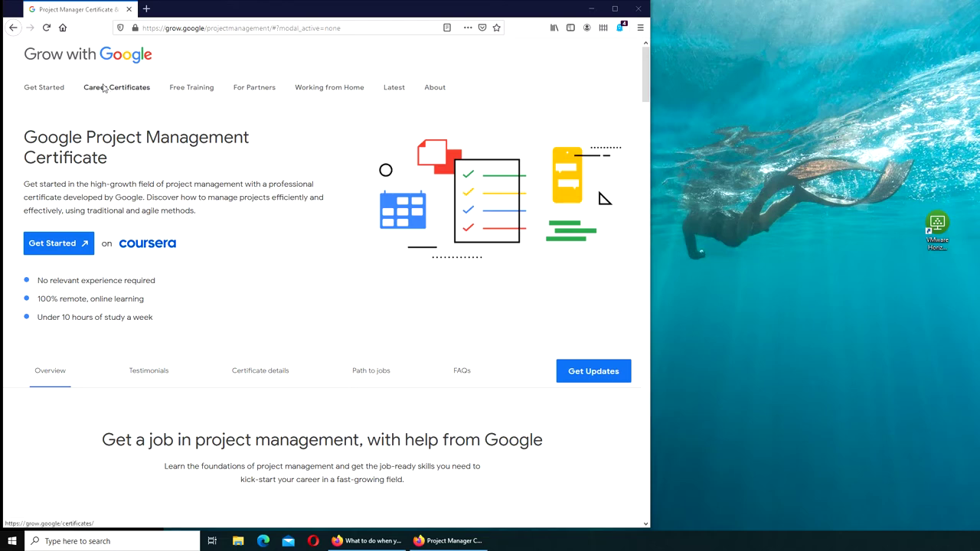
Open the Google Project Management Professional Certificate program page on Coursera
click(79, 252)
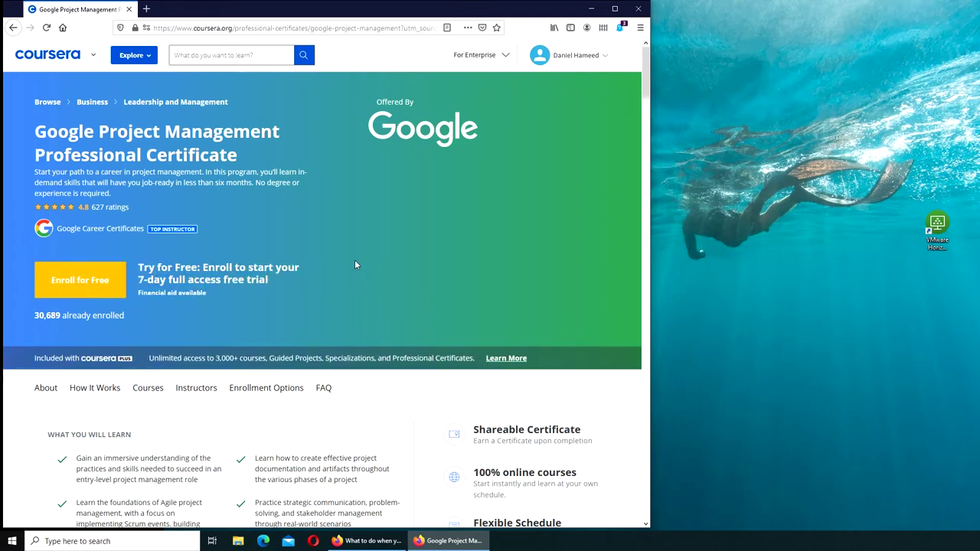
scroll(345, 271, down, 1)
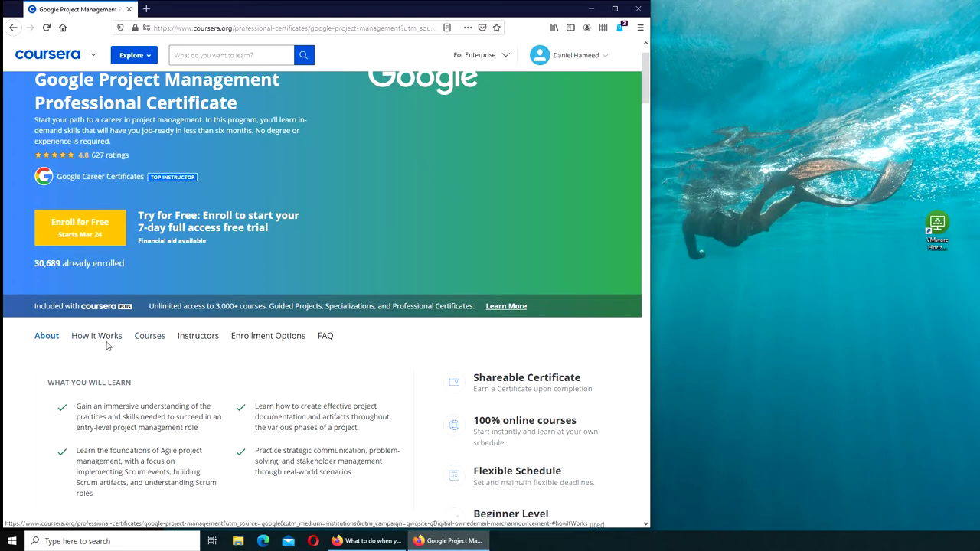
scroll(145, 339, down, 2)
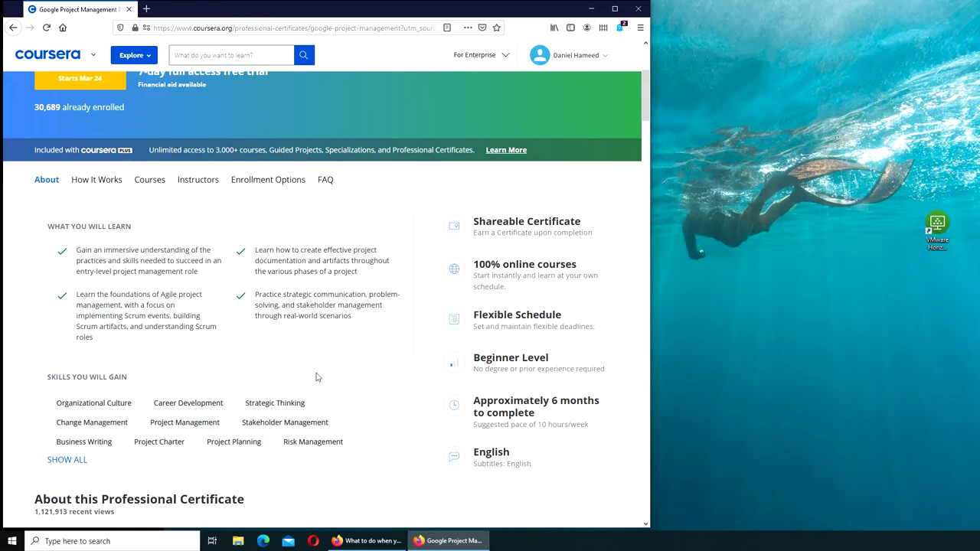
scroll(318, 377, down, 3)
Expand the certificate's Skills you will gain section to show every skill
click(67, 356)
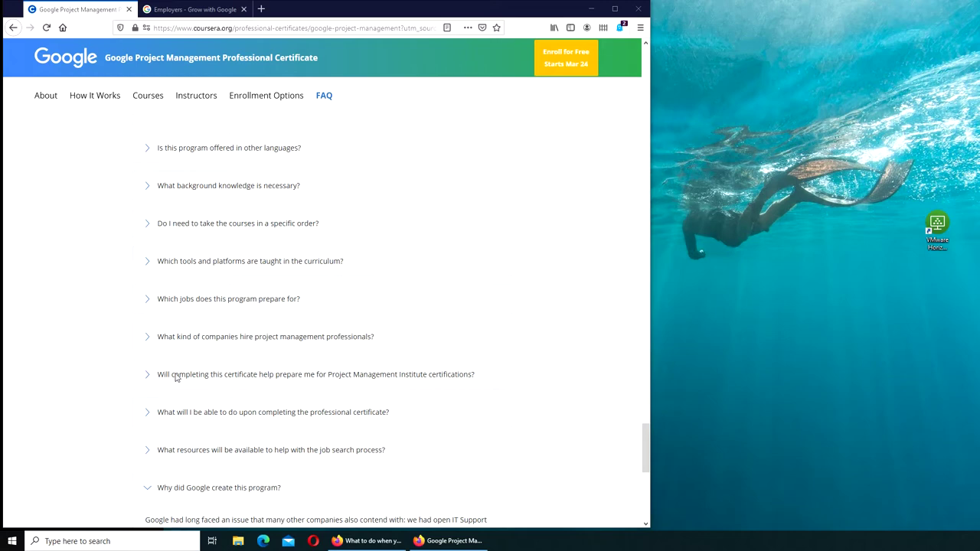
scroll(520, 355, up, 10)
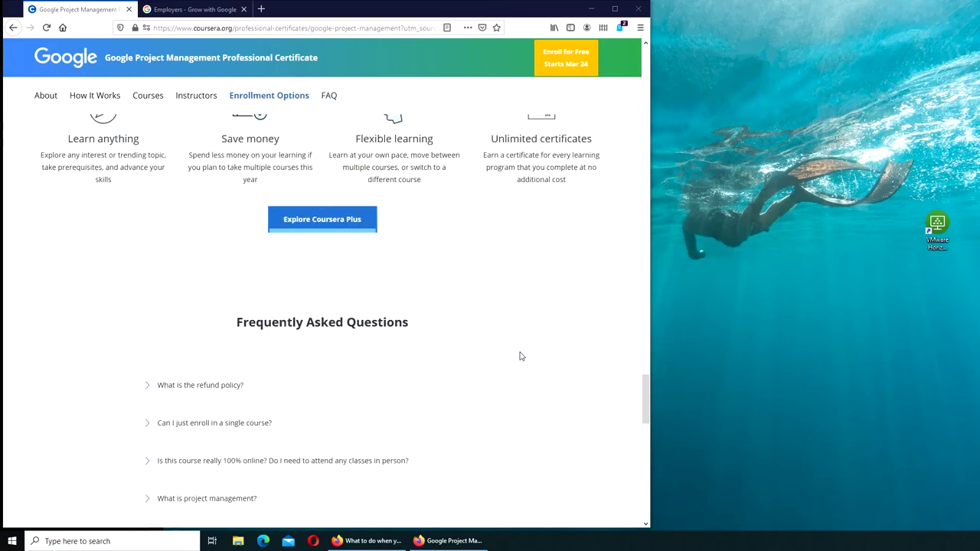
scroll(520, 356, up, 5)
scroll(520, 356, up, 1)
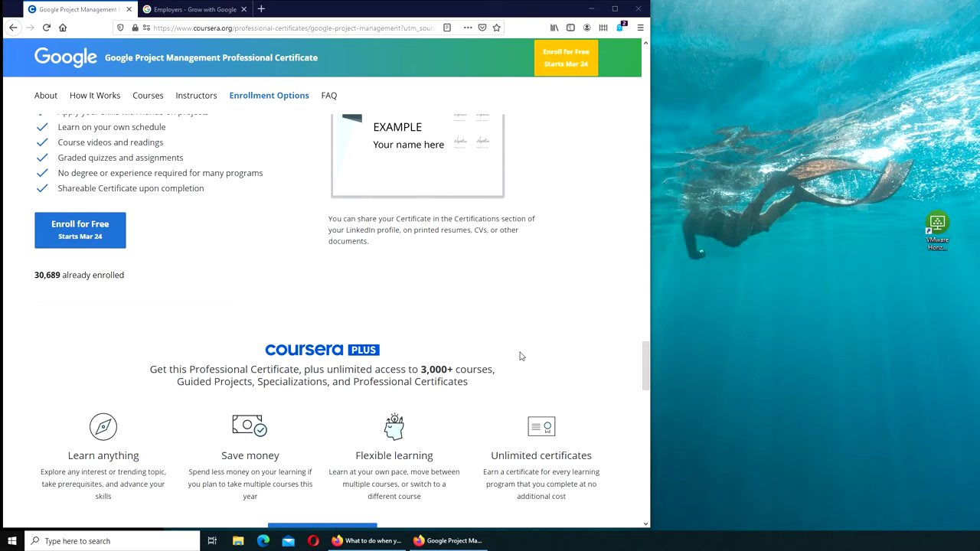
scroll(520, 357, up, 1)
scroll(520, 356, up, 1)
scroll(521, 356, up, 1)
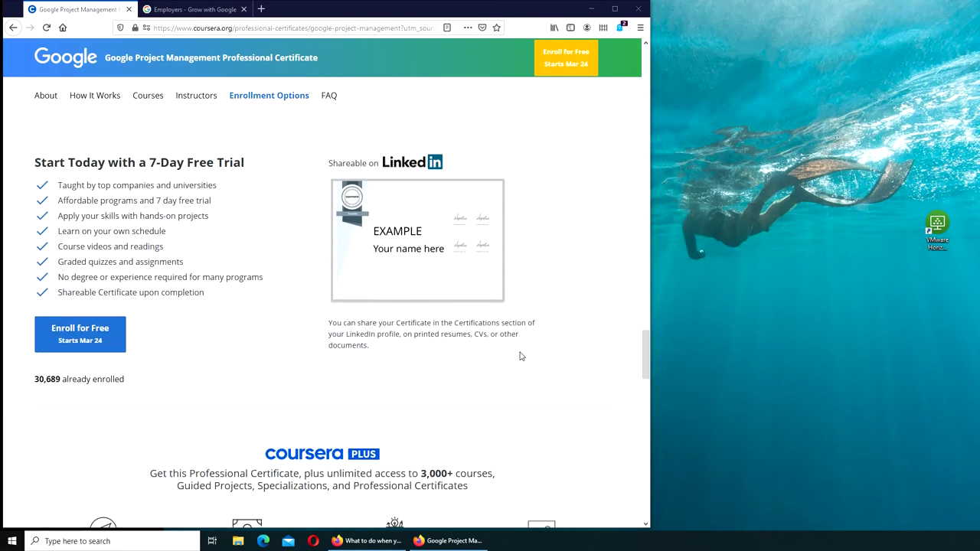
scroll(520, 356, up, 2)
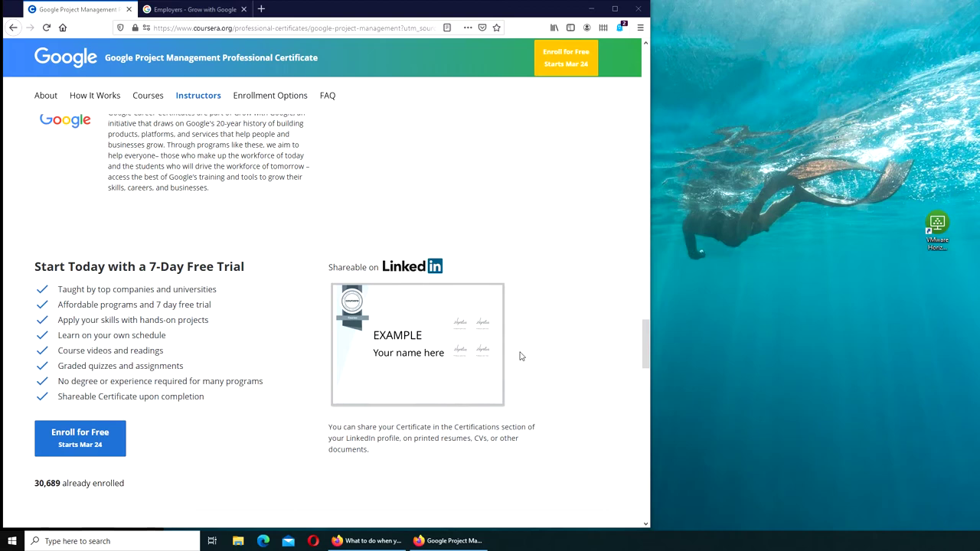
scroll(521, 356, up, 5)
scroll(520, 357, up, 1)
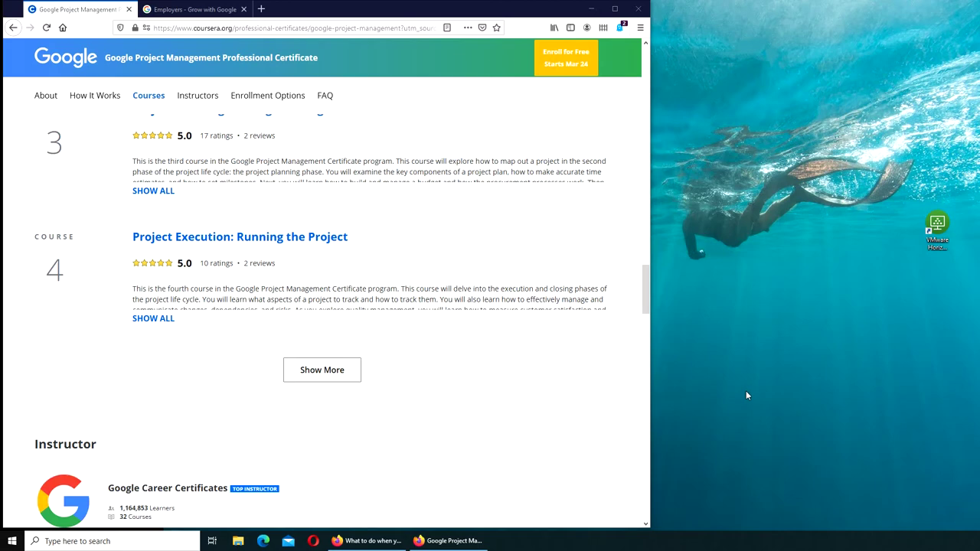
scroll(385, 472, up, 2)
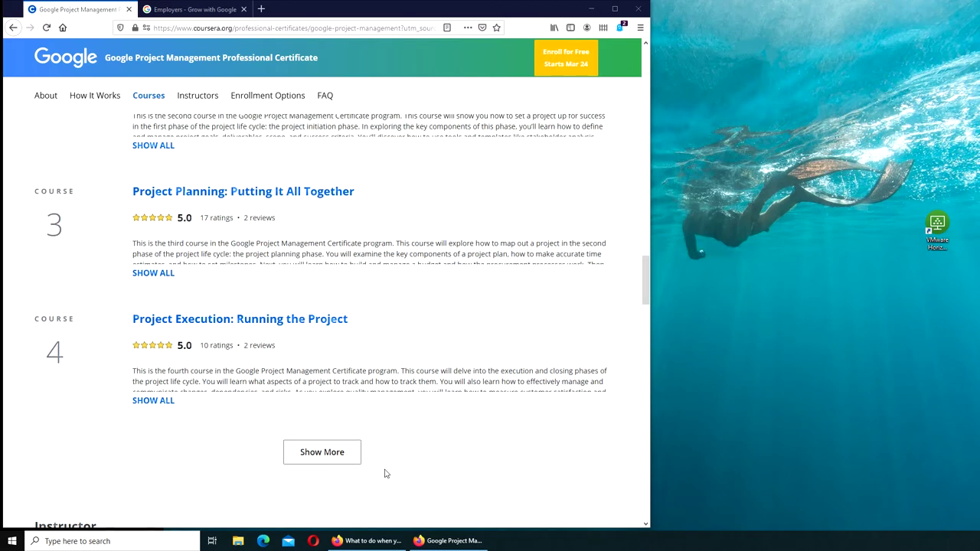
scroll(385, 472, up, 1)
scroll(385, 473, up, 2)
scroll(386, 473, up, 1)
scroll(385, 472, up, 1)
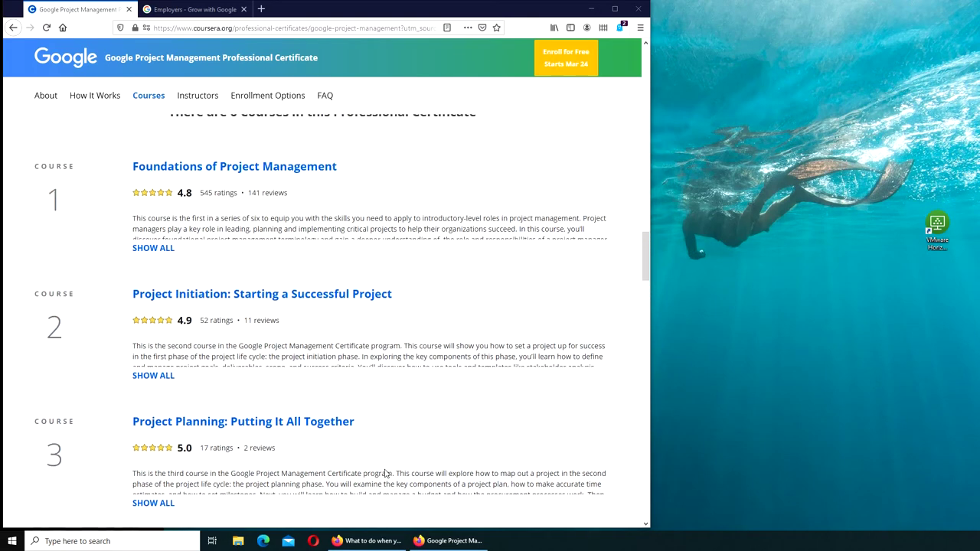
scroll(386, 473, up, 1)
scroll(386, 475, up, 1)
scroll(386, 475, down, 3)
scroll(386, 475, up, 2)
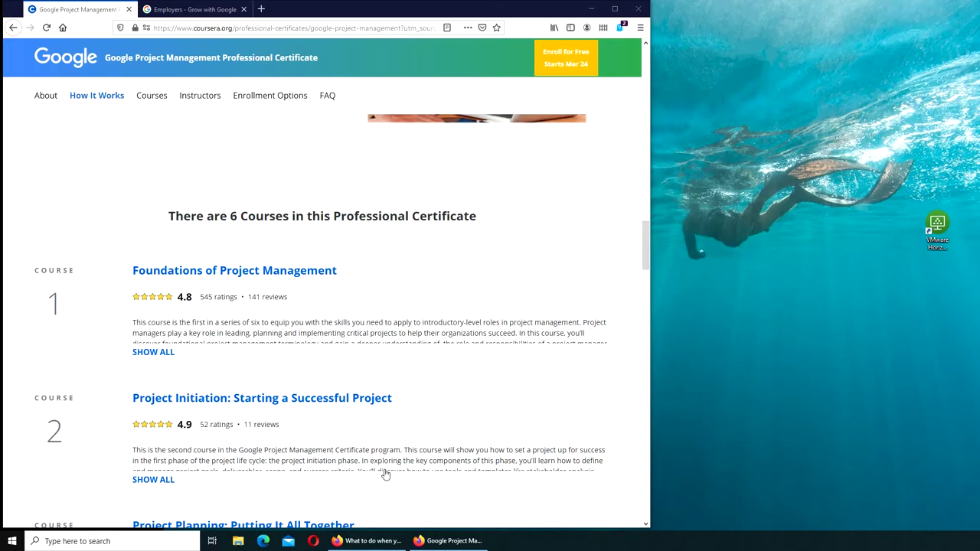
scroll(386, 473, up, 5)
scroll(386, 473, up, 3)
scroll(387, 473, down, 8)
scroll(389, 472, down, 2)
scroll(367, 451, up, 3)
scroll(365, 448, up, 4)
scroll(363, 444, up, 2)
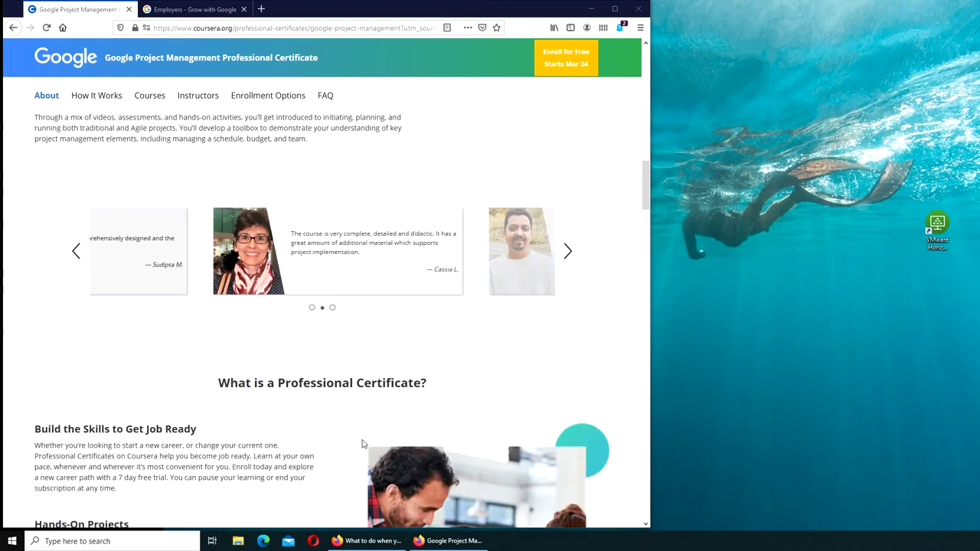
scroll(363, 444, up, 3)
scroll(363, 444, up, 8)
scroll(363, 444, up, 3)
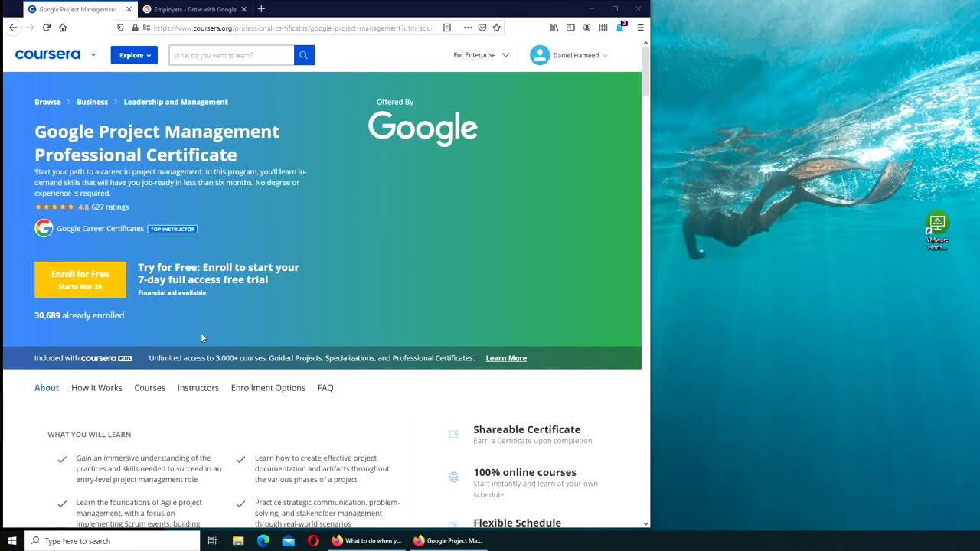
Jump to the certificate's course list and expand it to include courses 5 and 6
click(146, 389)
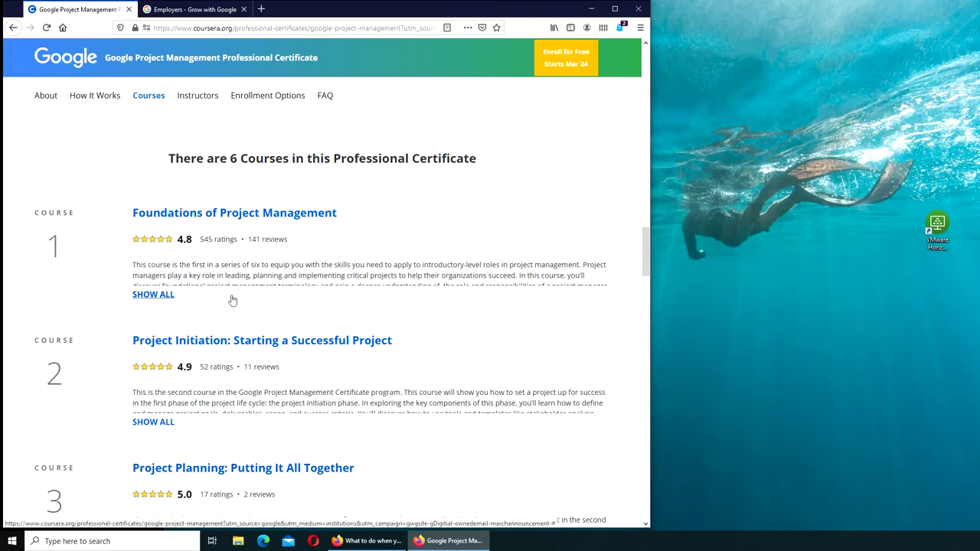
scroll(318, 344, down, 3)
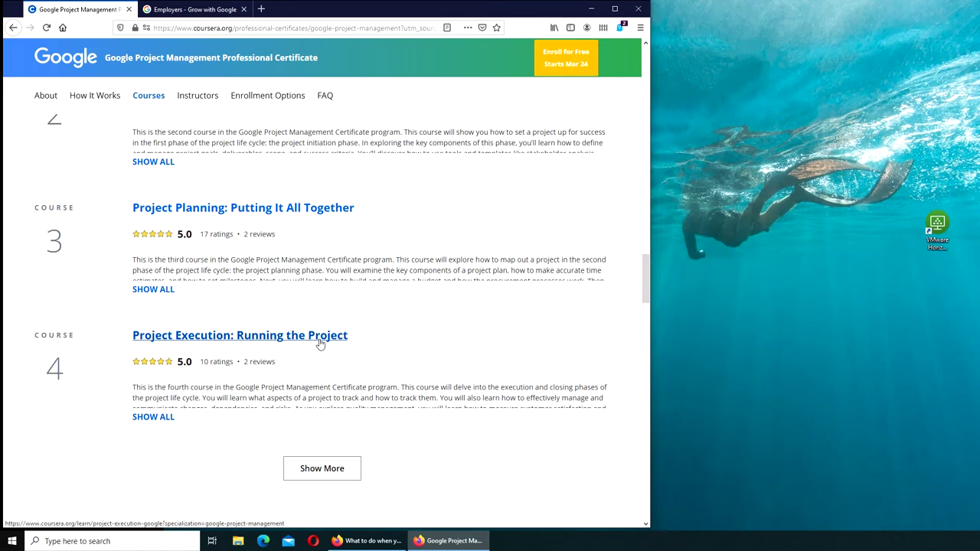
click(345, 470)
scroll(485, 407, down, 3)
scroll(486, 407, down, 3)
scroll(483, 406, up, 3)
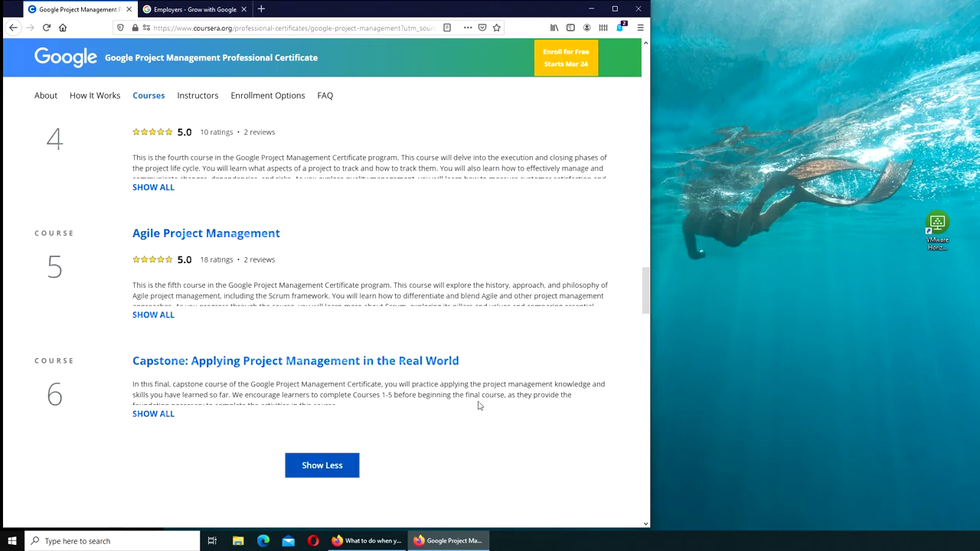
scroll(479, 406, up, 1)
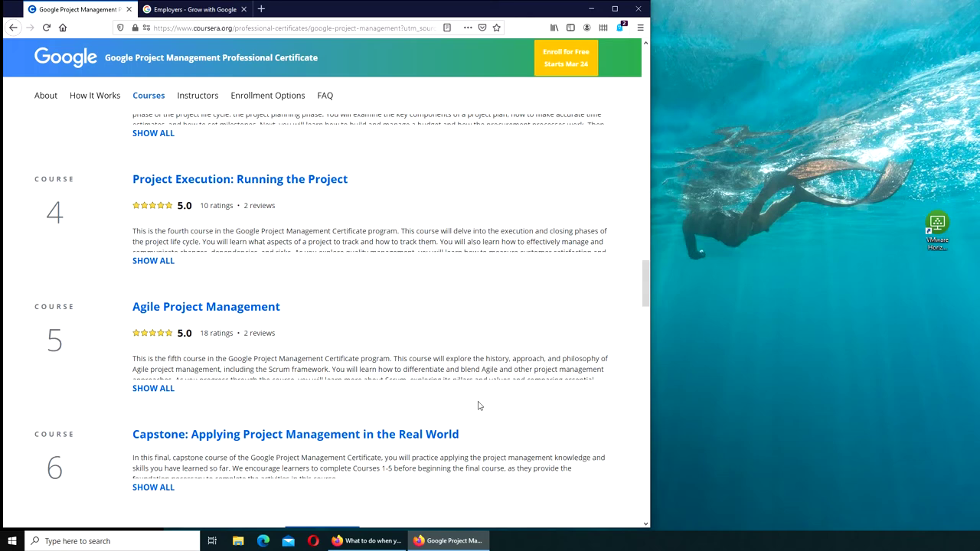
scroll(479, 406, down, 1)
scroll(115, 444, up, 4)
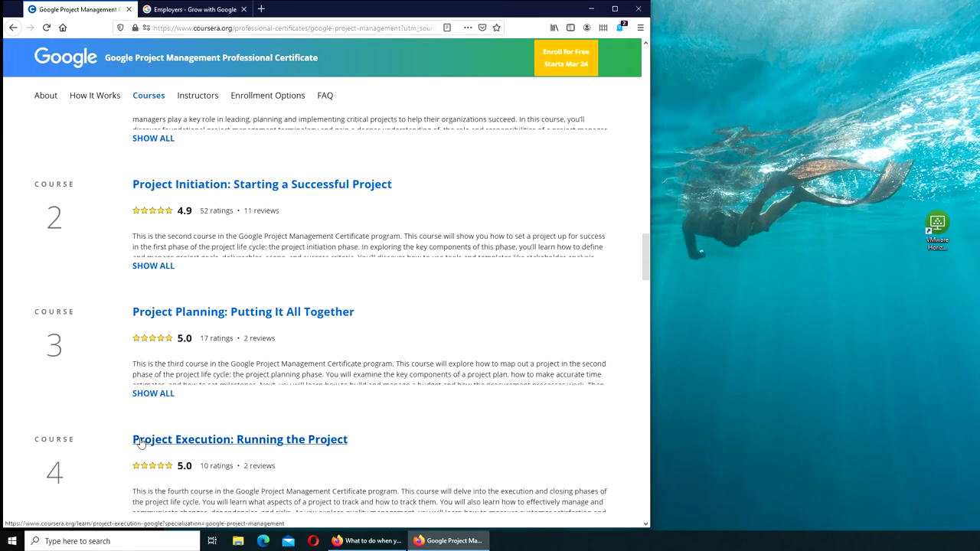
scroll(140, 443, up, 3)
Open the Foundations of Project Management course page and jump to its weekly syllabus
click(140, 265)
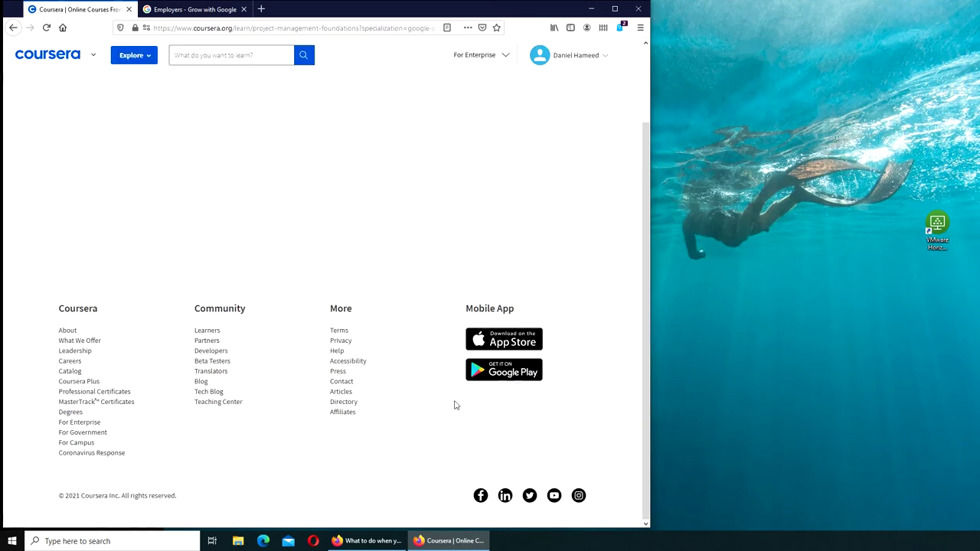
scroll(317, 398, down, 3)
scroll(320, 399, down, 1)
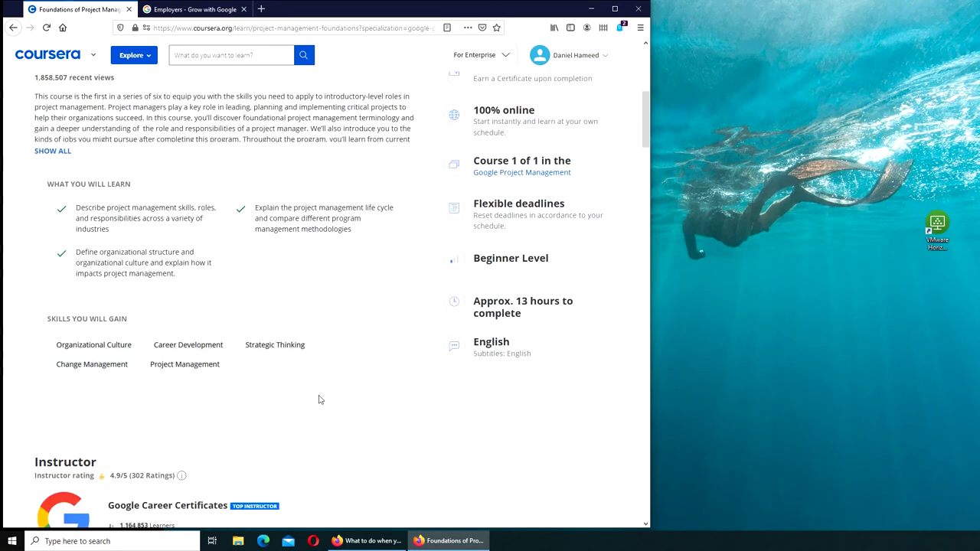
scroll(320, 399, down, 3)
scroll(320, 400, down, 2)
scroll(320, 400, down, 2)
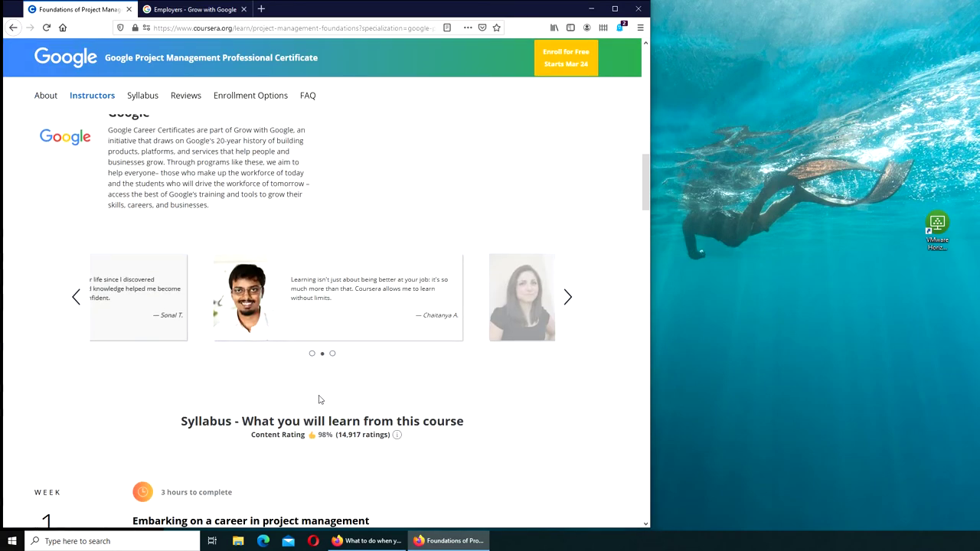
scroll(320, 400, up, 3)
scroll(317, 398, up, 3)
scroll(286, 375, up, 3)
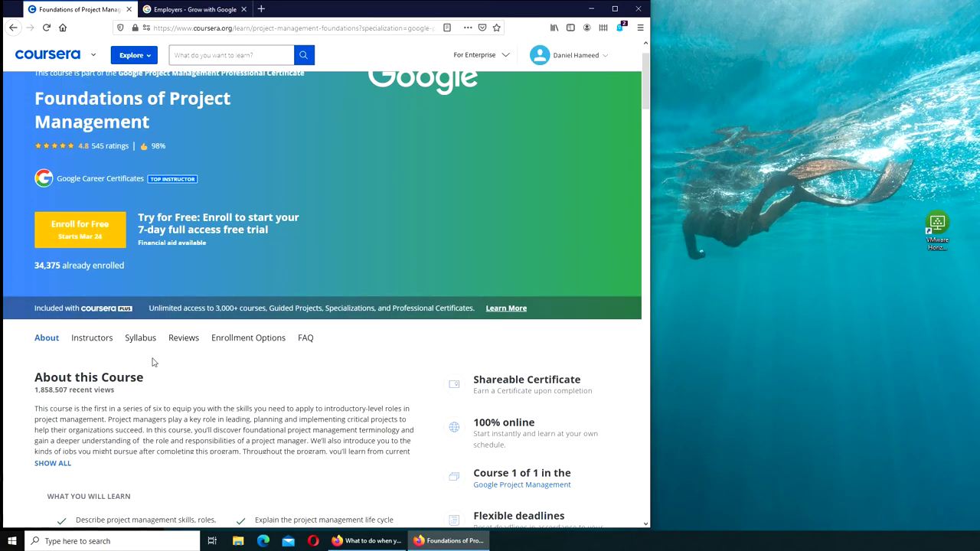
click(140, 337)
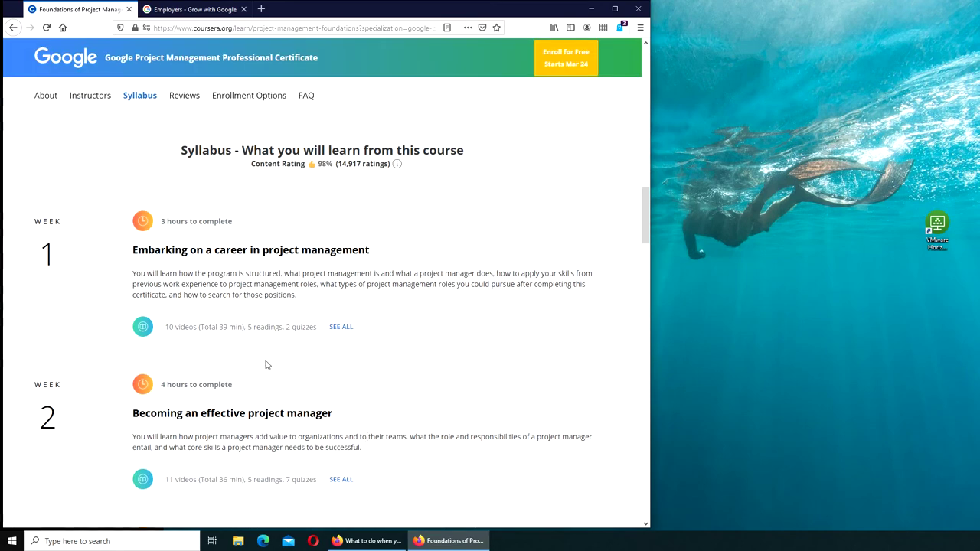
scroll(266, 366, down, 5)
scroll(265, 367, down, 2)
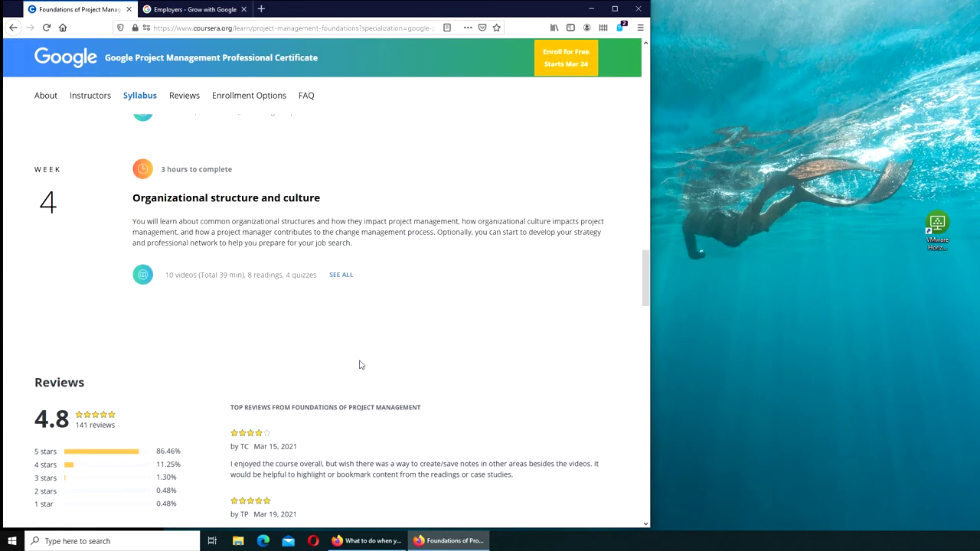
scroll(361, 365, up, 2)
scroll(365, 366, up, 2)
scroll(366, 365, up, 3)
scroll(366, 367, up, 3)
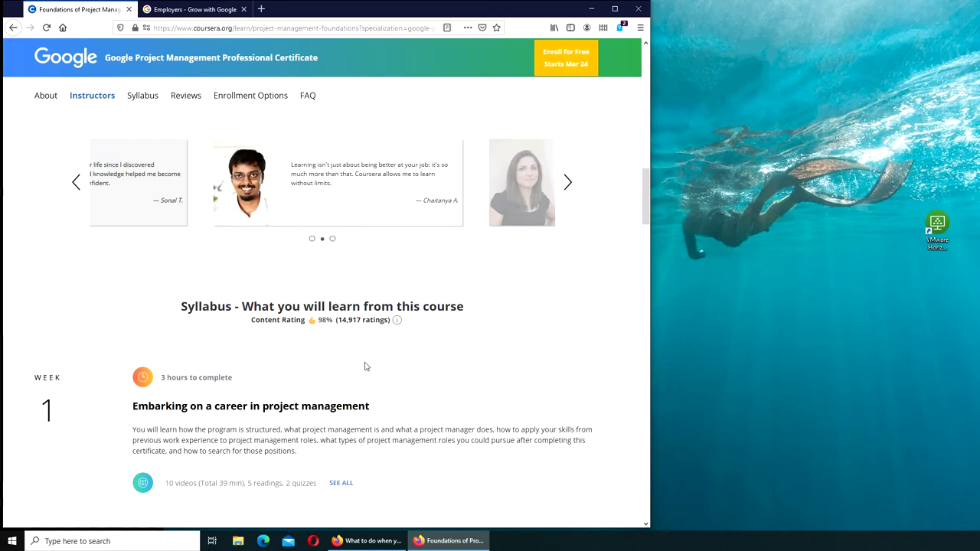
scroll(366, 367, down, 3)
scroll(367, 373, up, 4)
scroll(368, 372, up, 5)
scroll(367, 374, up, 4)
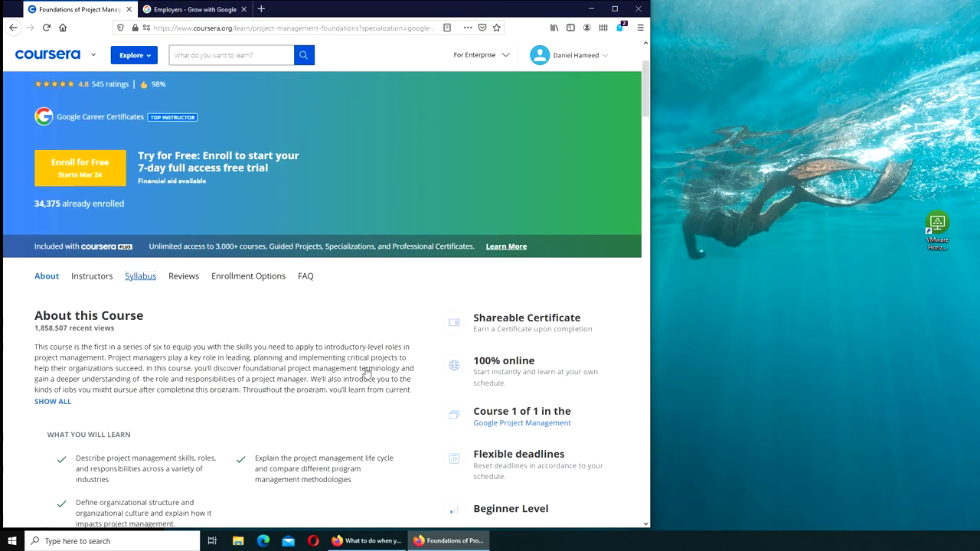
scroll(367, 372, up, 1)
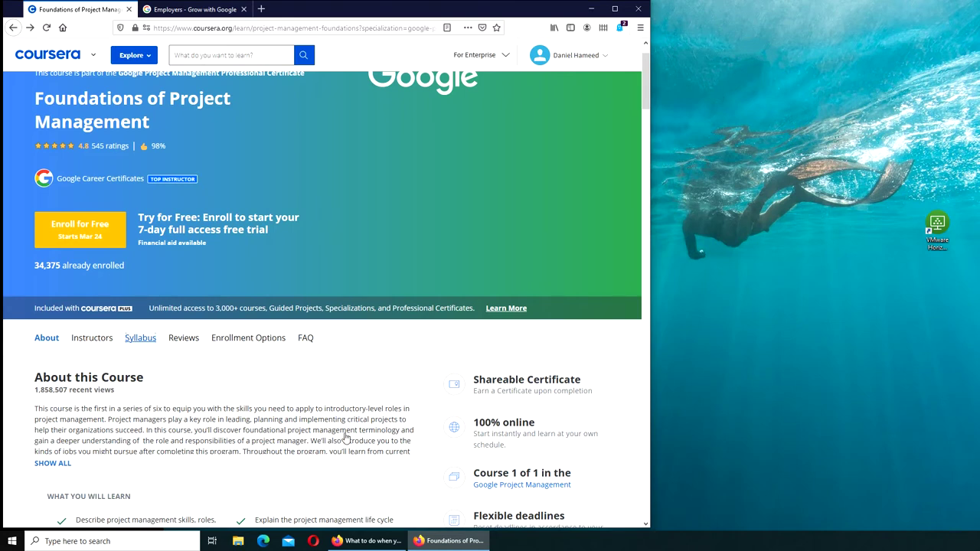
Return to the course list, open Project Initiation, and read its Week 1 syllabus summary
click(13, 29)
scroll(261, 241, down, 2)
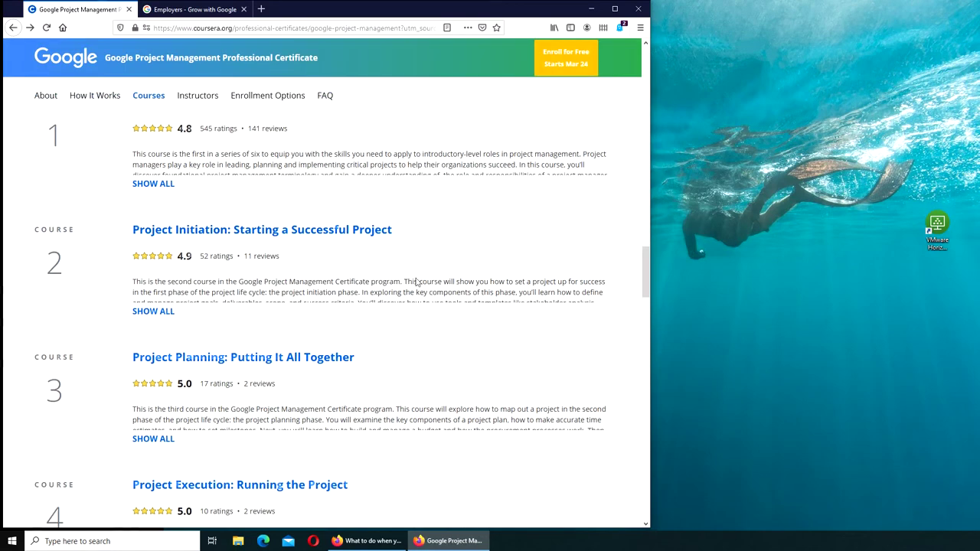
click(261, 230)
scroll(334, 284, down, 3)
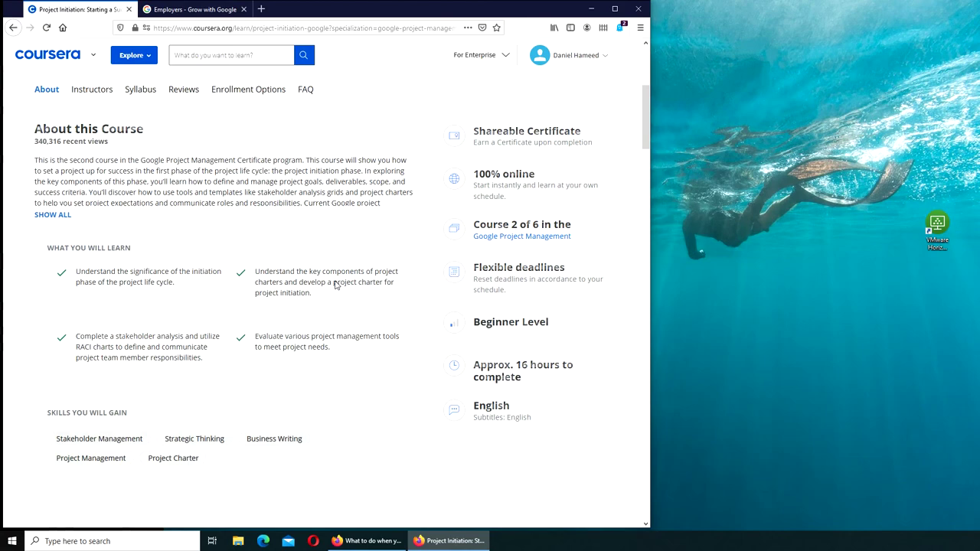
scroll(335, 285, down, 5)
scroll(335, 285, down, 4)
scroll(335, 285, up, 1)
scroll(335, 285, down, 5)
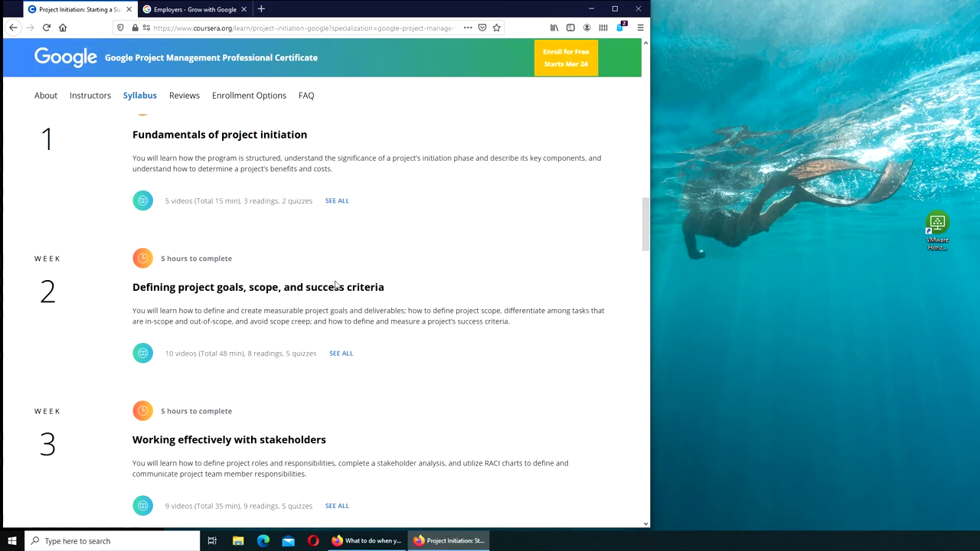
scroll(335, 285, down, 5)
scroll(335, 285, down, 1)
scroll(360, 299, up, 1)
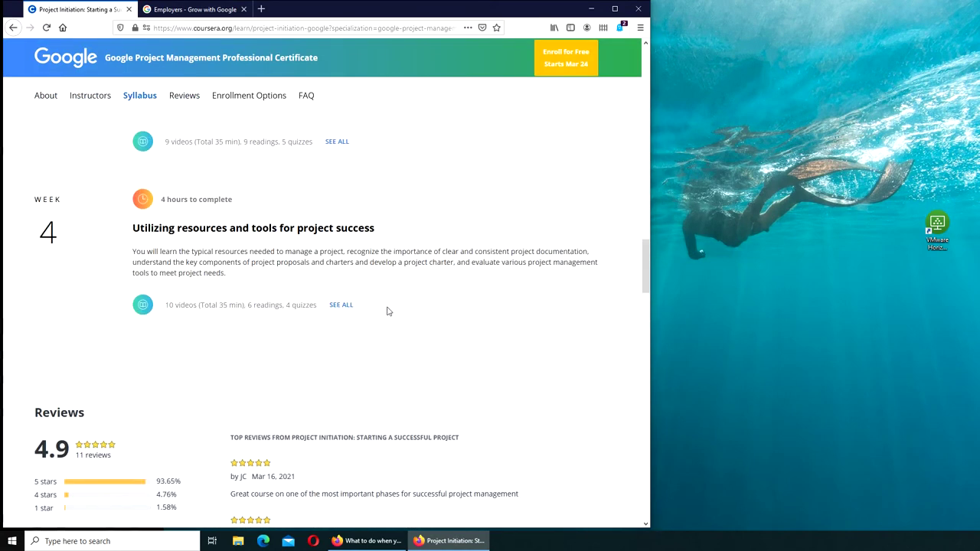
scroll(388, 311, up, 5)
scroll(388, 311, up, 5)
scroll(388, 311, down, 2)
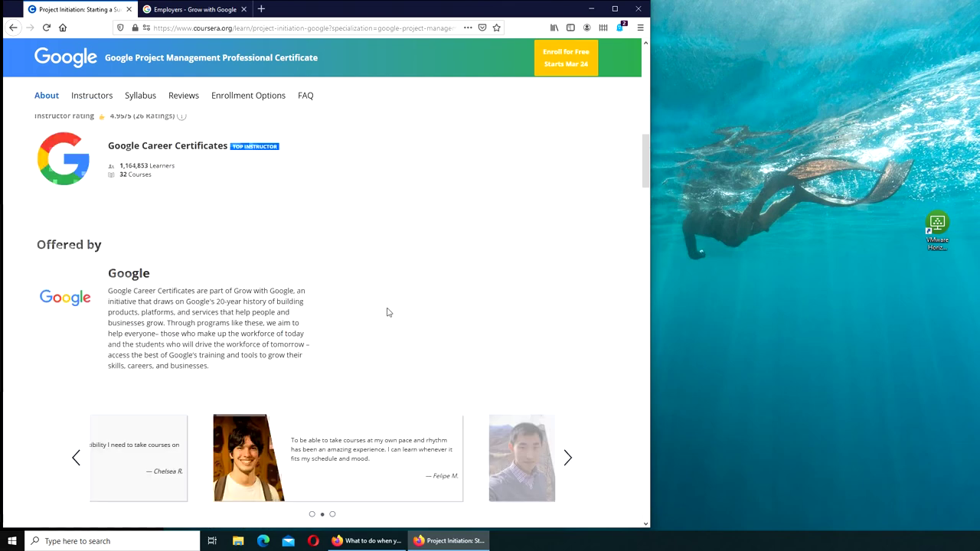
scroll(389, 311, down, 8)
mouse_move(201, 203)
mouse_down()
mouse_move(223, 203)
mouse_move(232, 216)
mouse_up()
click(233, 216)
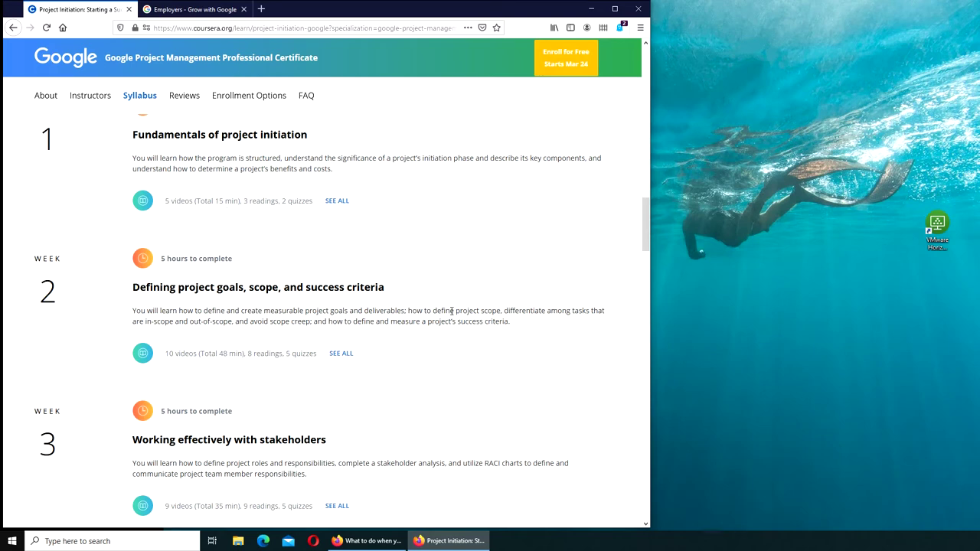
scroll(237, 416, down, 4)
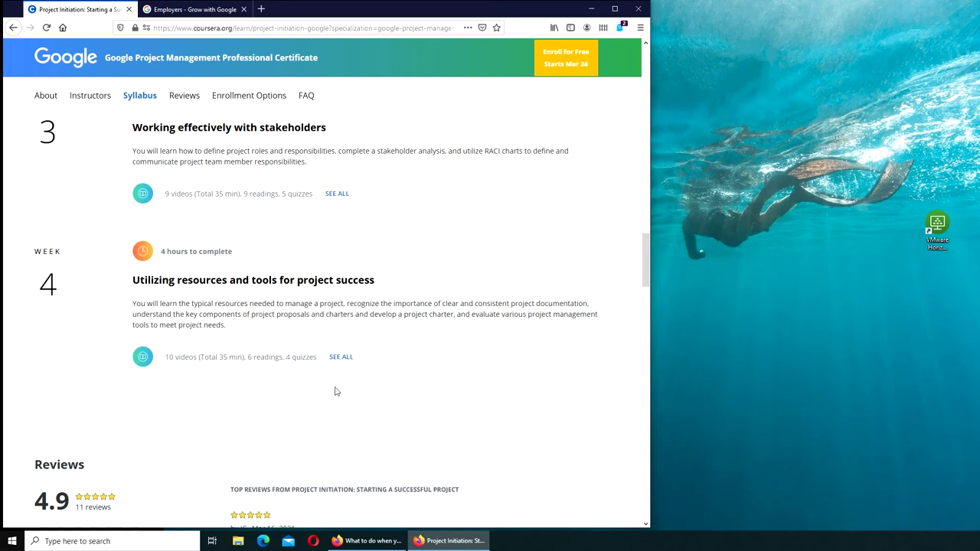
scroll(339, 391, up, 2)
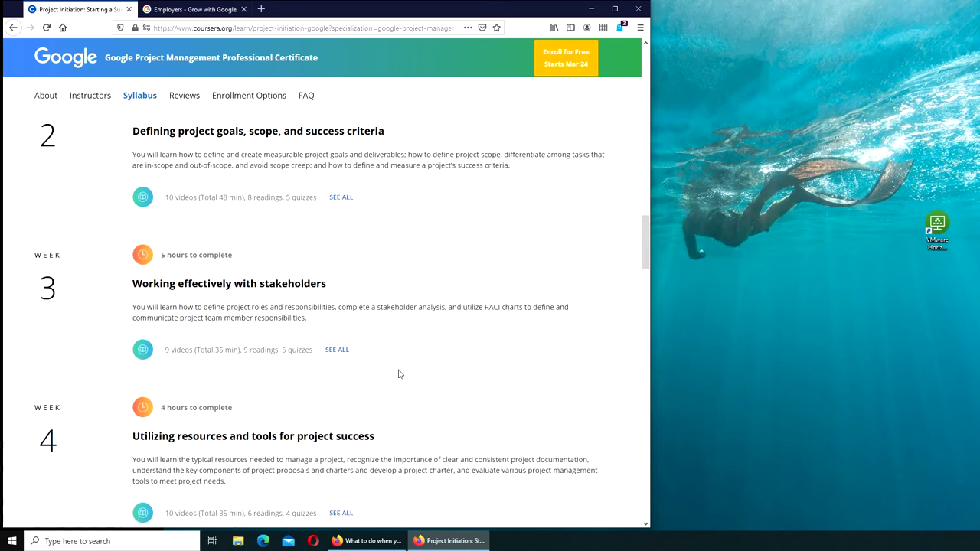
scroll(399, 373, up, 1)
scroll(399, 374, up, 1)
scroll(258, 296, up, 1)
scroll(248, 299, up, 2)
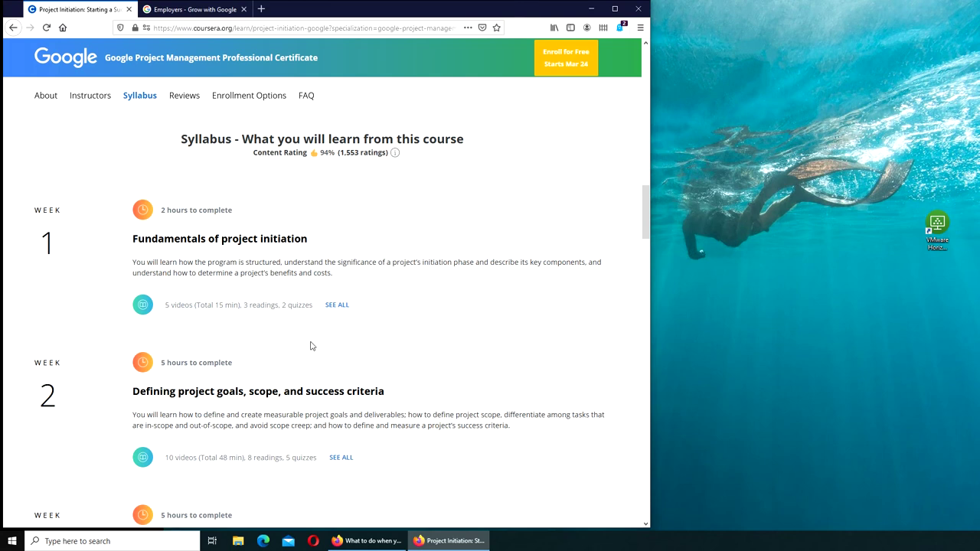
scroll(455, 258, up, 5)
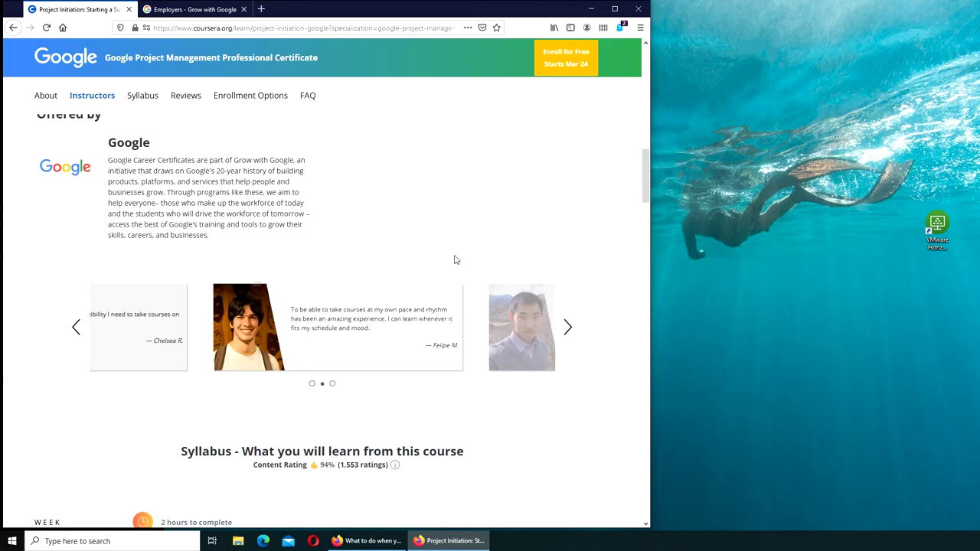
scroll(454, 259, up, 10)
scroll(111, 219, up, 2)
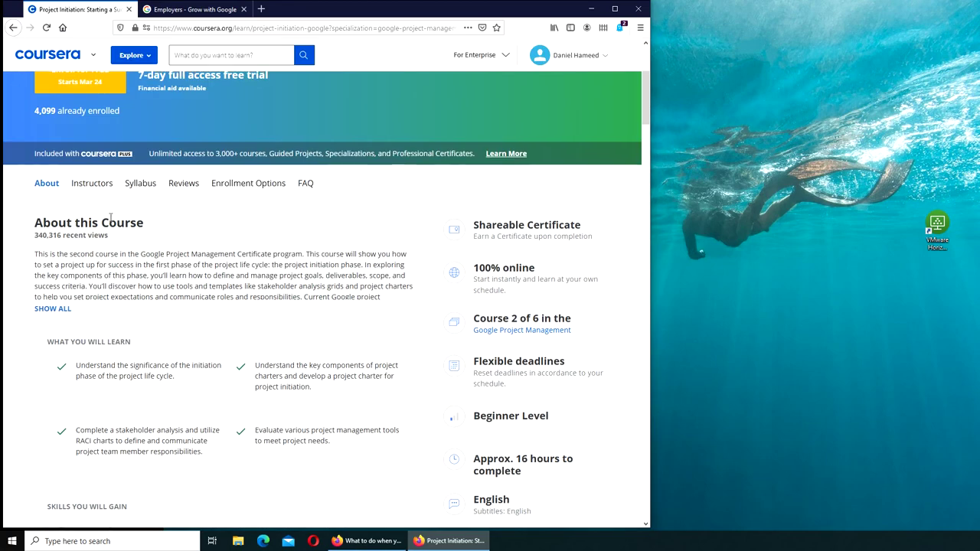
scroll(111, 218, up, 3)
Return to the course list, open Project Planning, and expand its syllabus to the fifth week
click(13, 29)
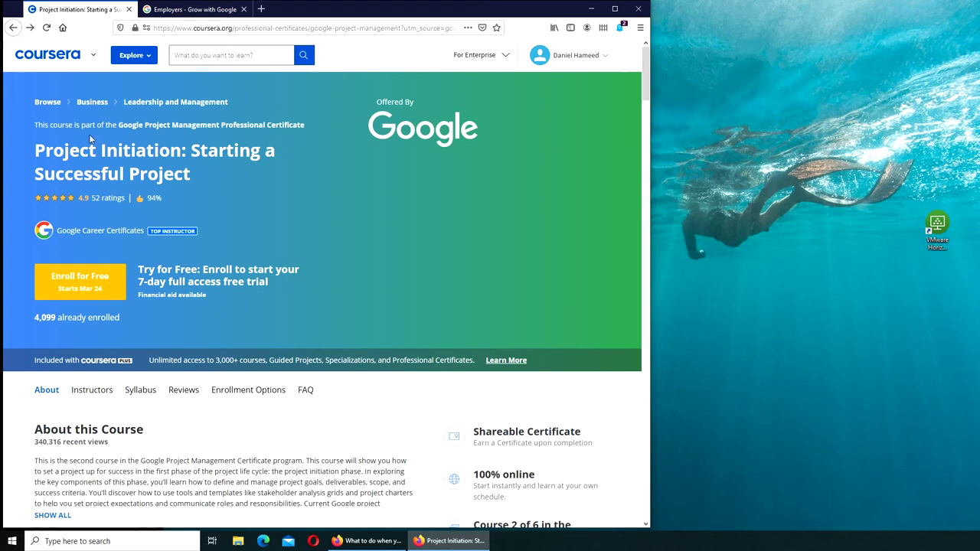
scroll(131, 317, down, 3)
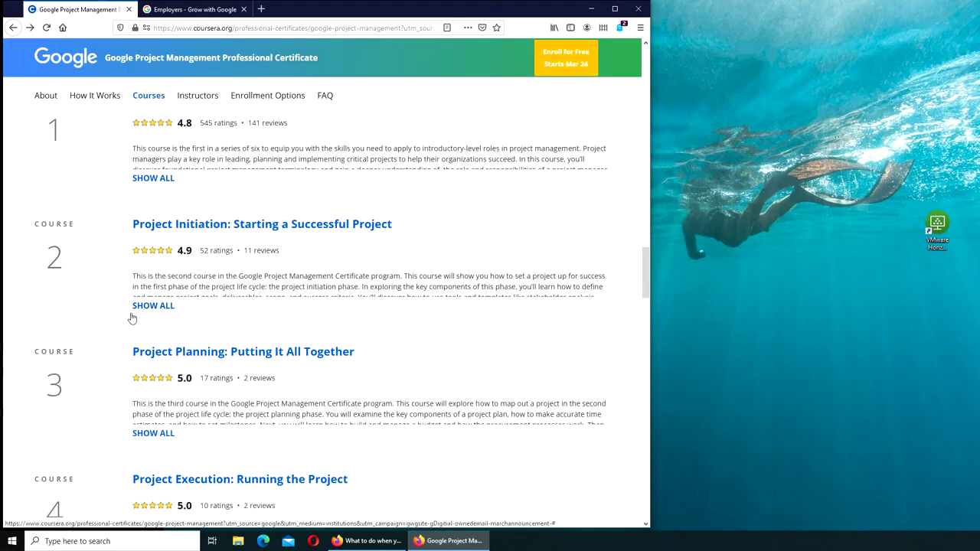
click(203, 257)
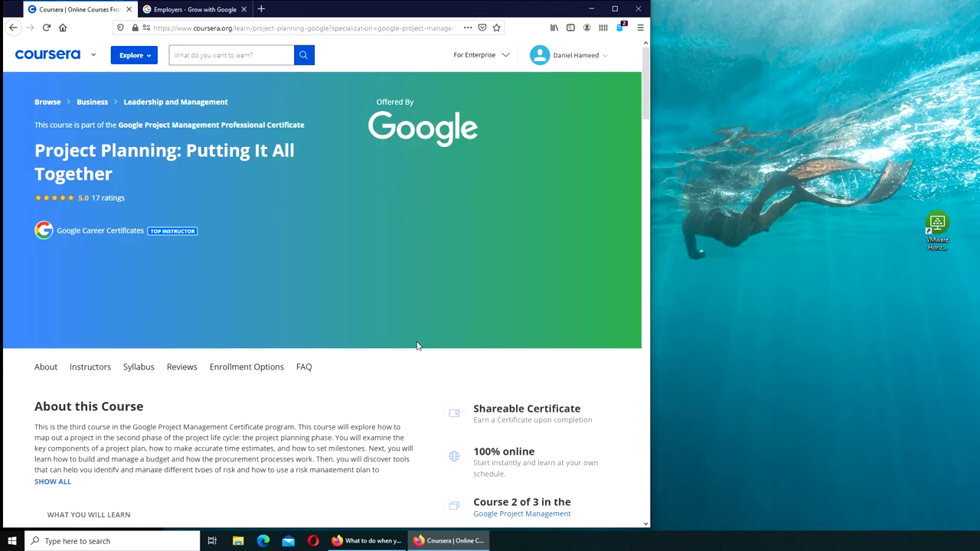
scroll(418, 344, down, 3)
click(140, 292)
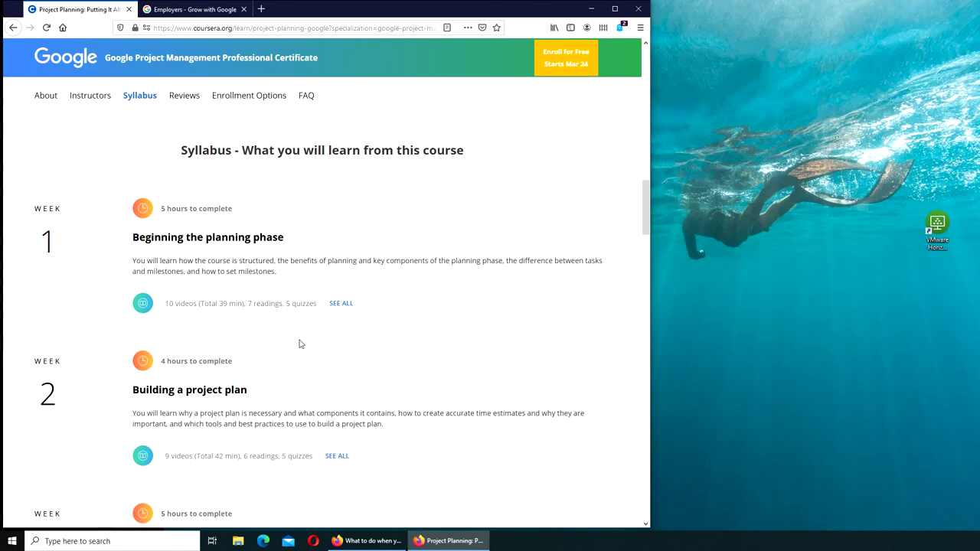
scroll(300, 343, down, 5)
scroll(301, 344, down, 3)
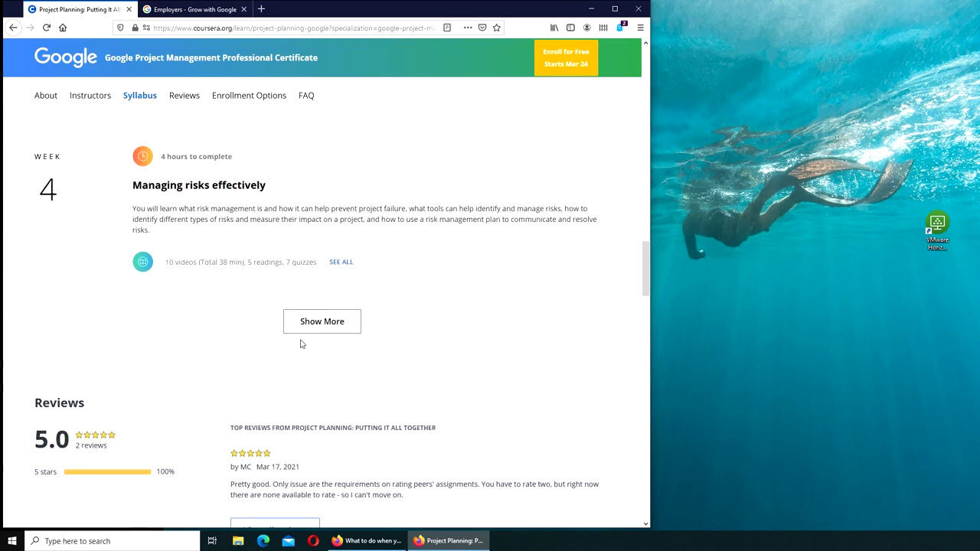
click(306, 326)
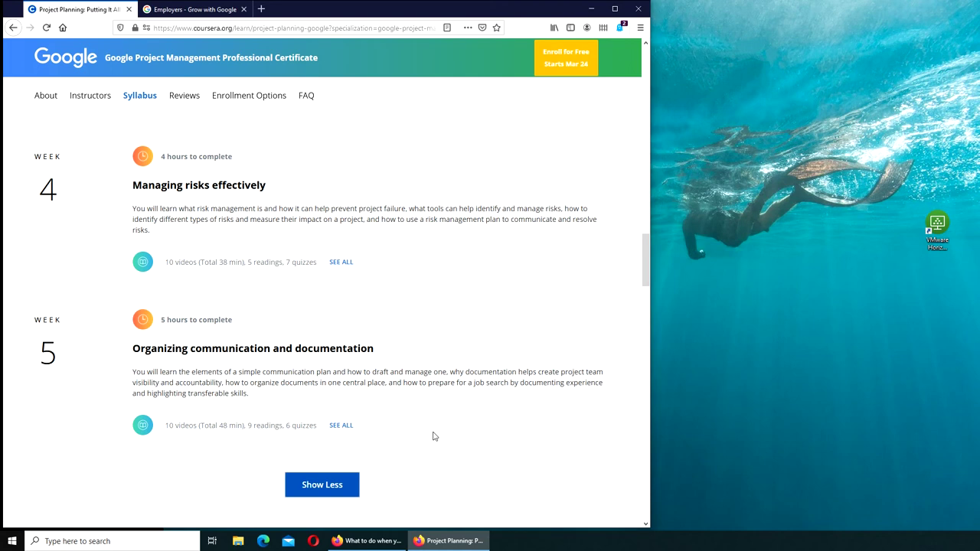
scroll(433, 437, up, 5)
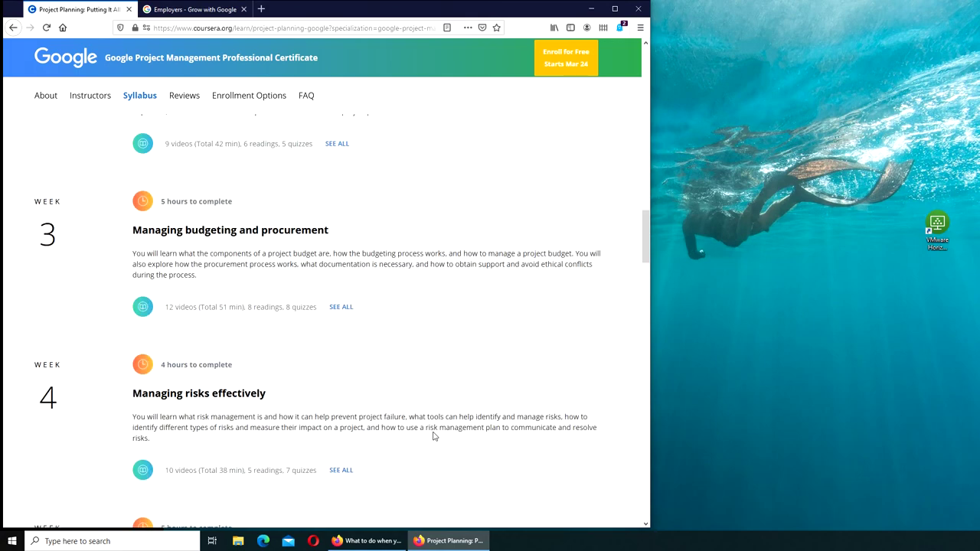
scroll(432, 436, up, 3)
scroll(433, 436, up, 5)
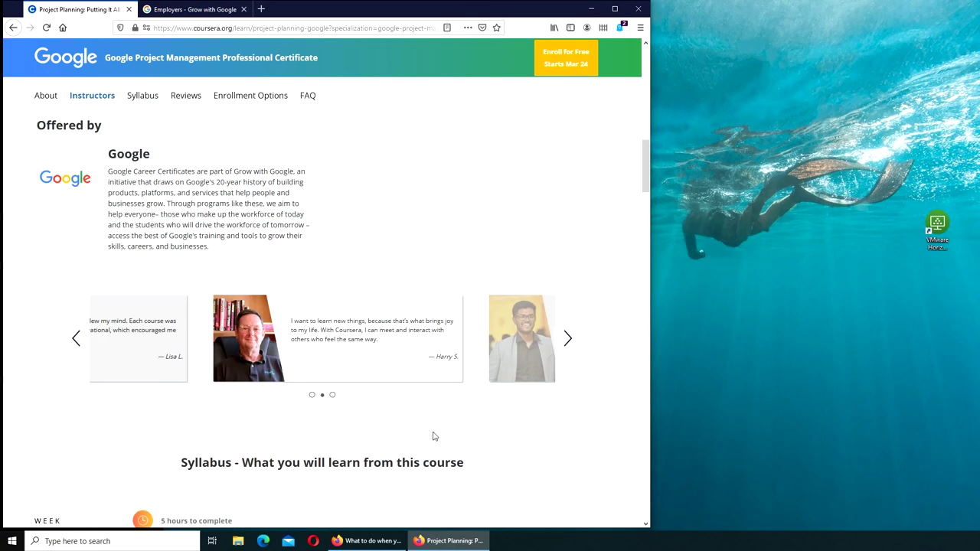
scroll(433, 436, up, 3)
scroll(433, 436, up, 5)
scroll(433, 437, up, 5)
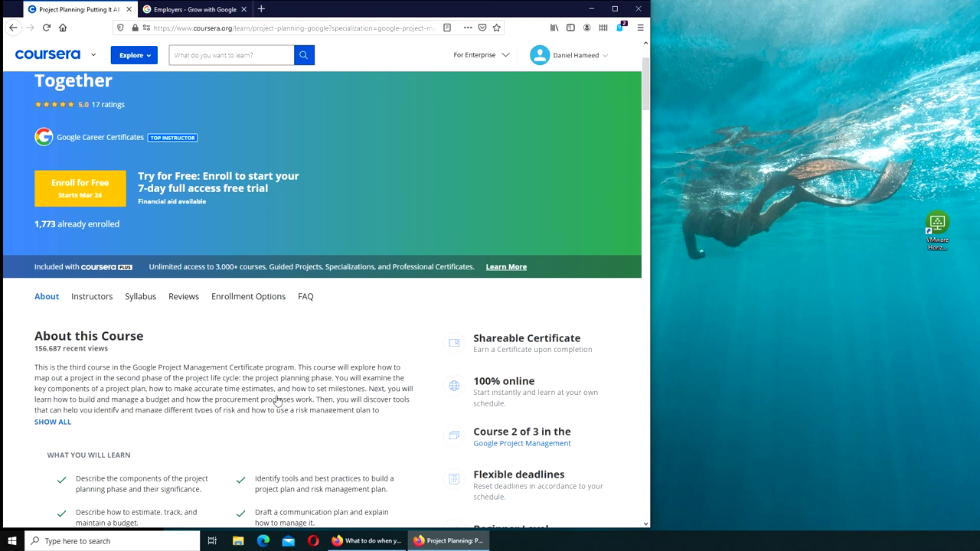
scroll(310, 410, down, 3)
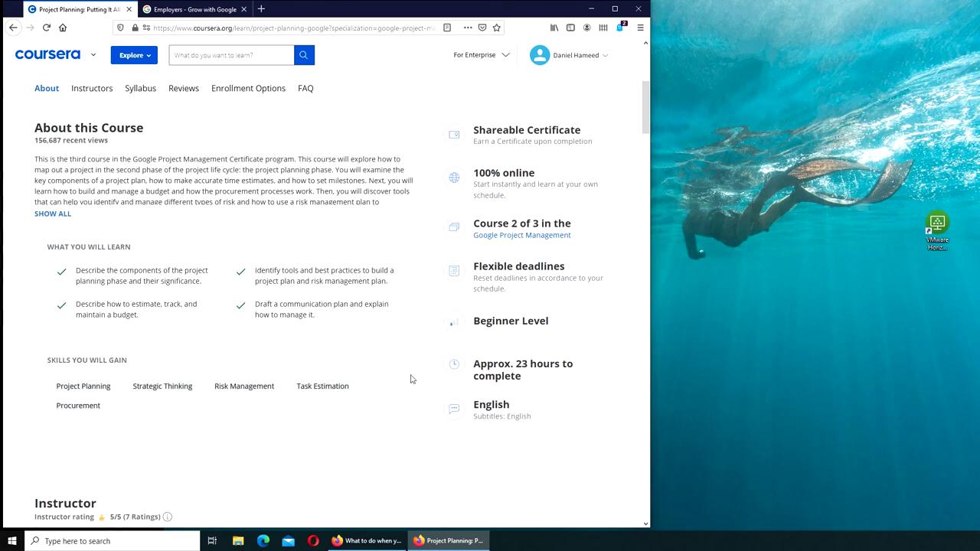